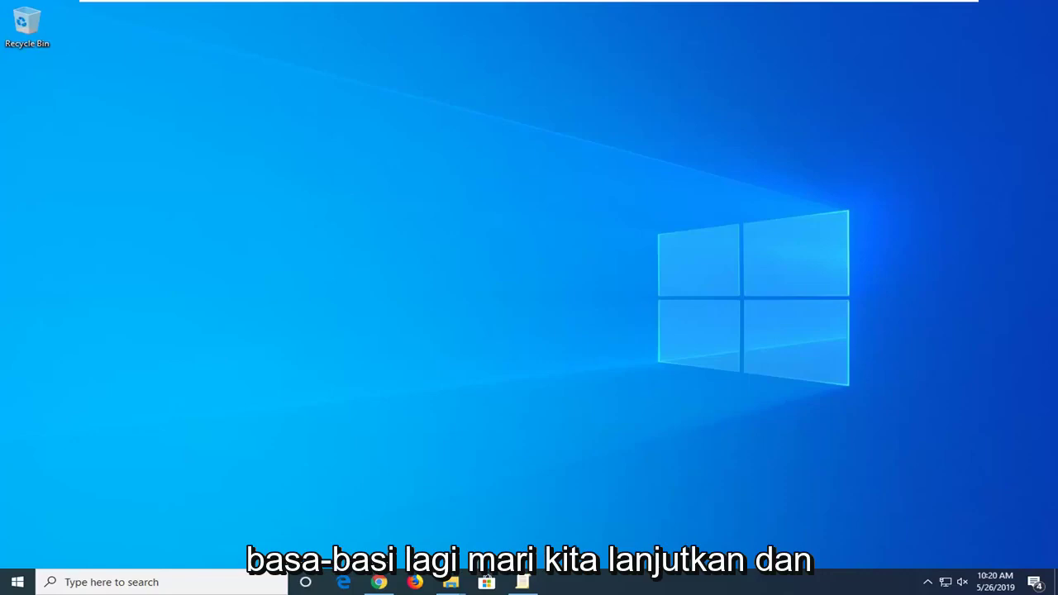
Download comdlg32.ocx from the bioinformatics.org install_comdlg32 page in Chrome, keeping it despite the harmful-file warning
left_click(378, 583)
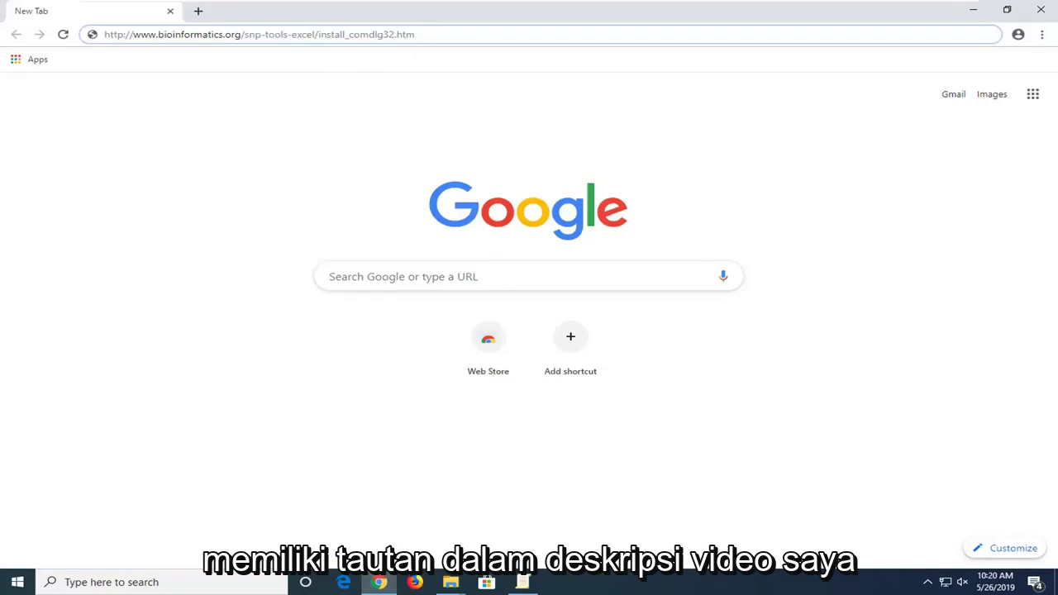
key("Return")
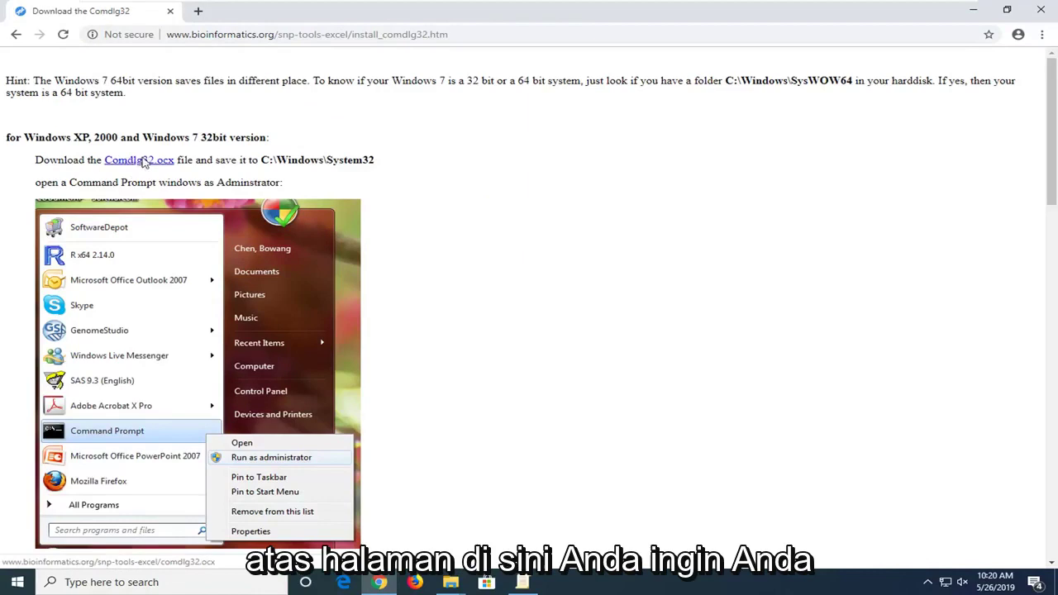
left_click(143, 162)
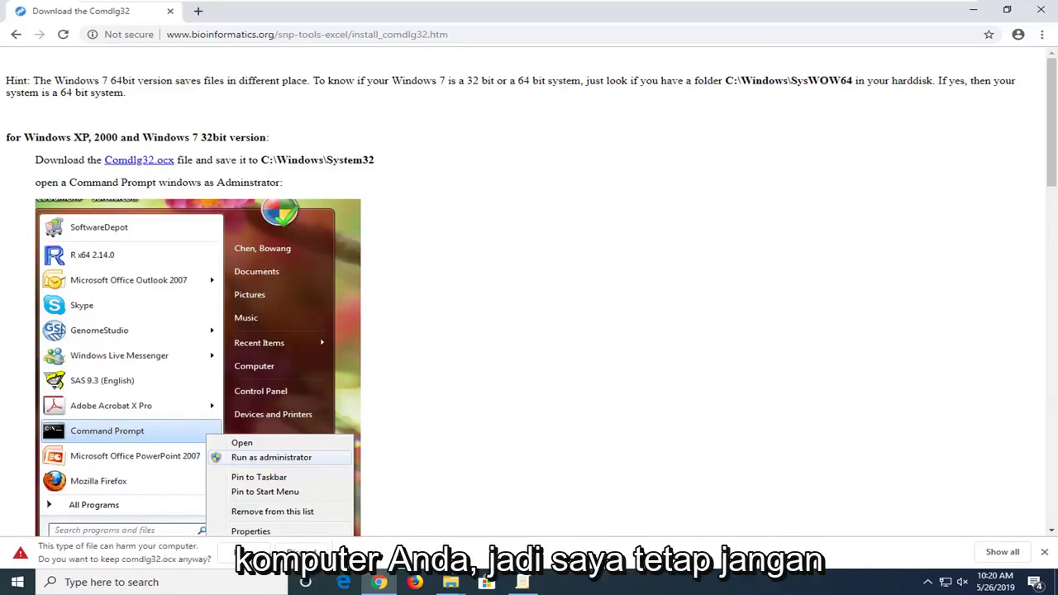
left_click(247, 552)
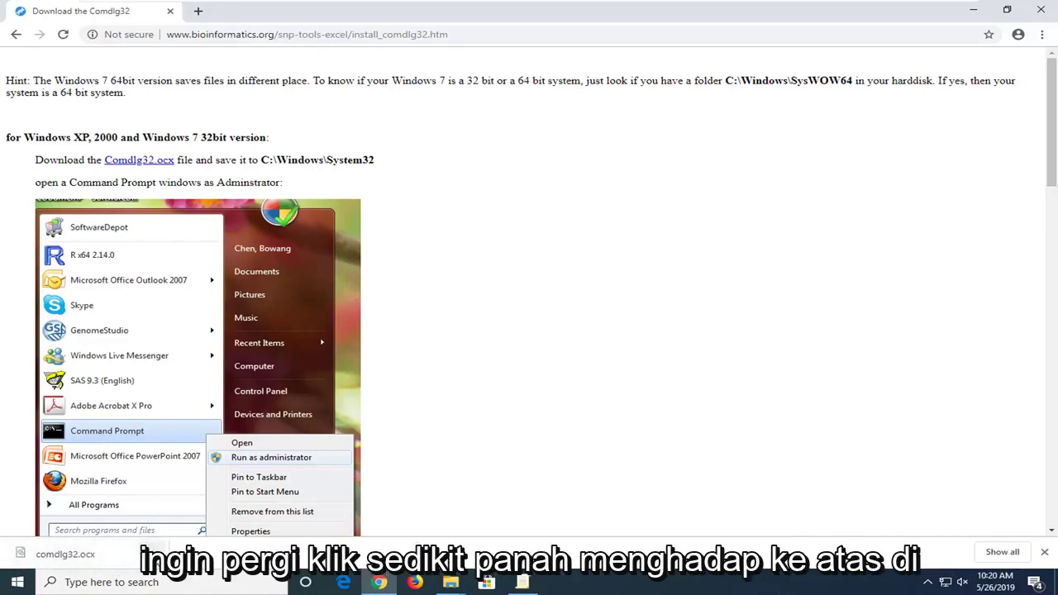
Show comdlg32.ocx in the Downloads folder, drag it onto the desktop, and close that folder
left_click(152, 552)
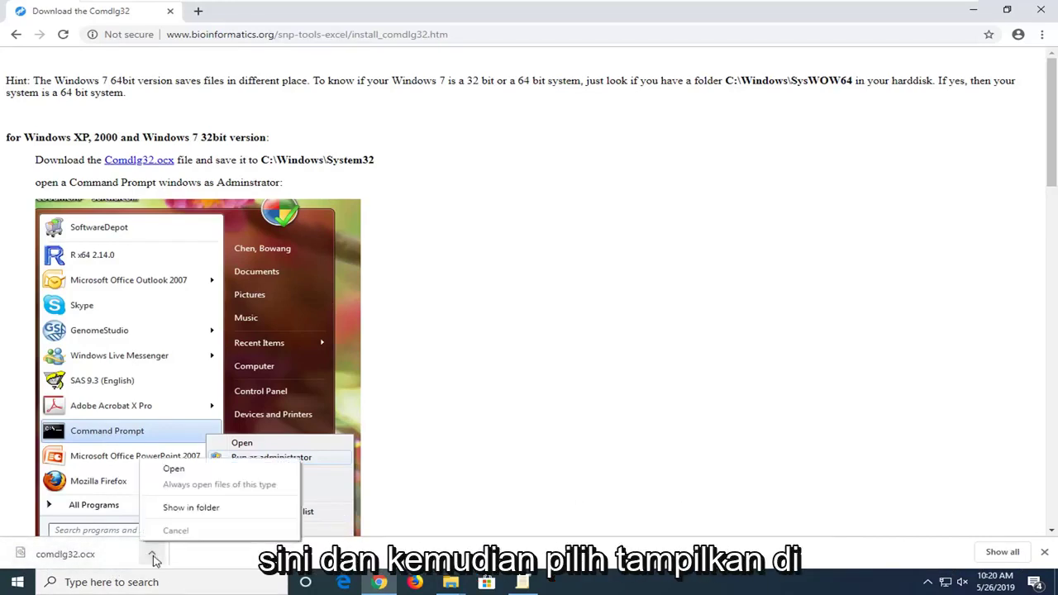
left_click(204, 510)
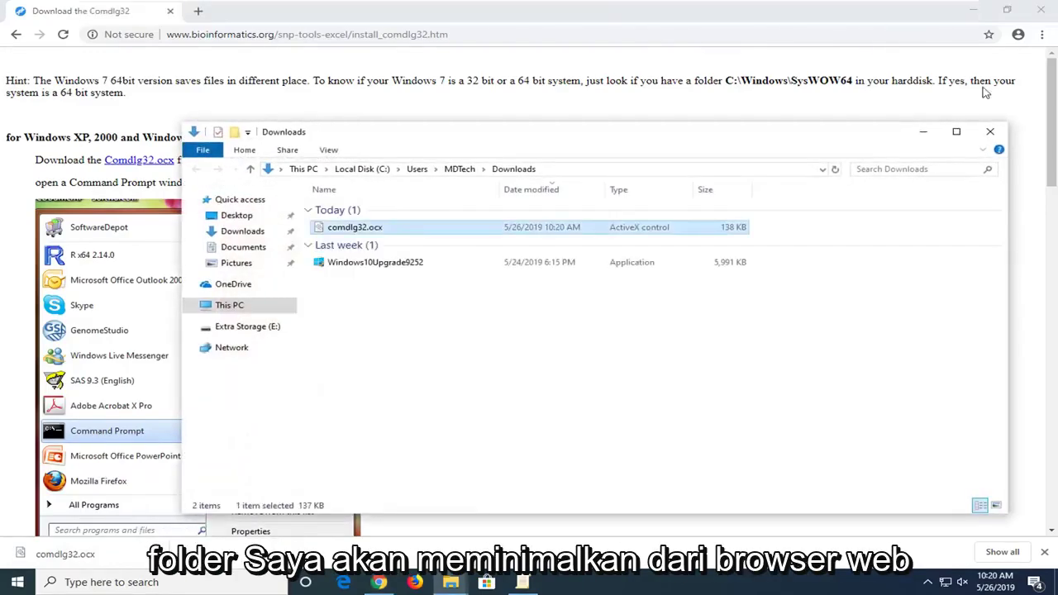
left_click(975, 13)
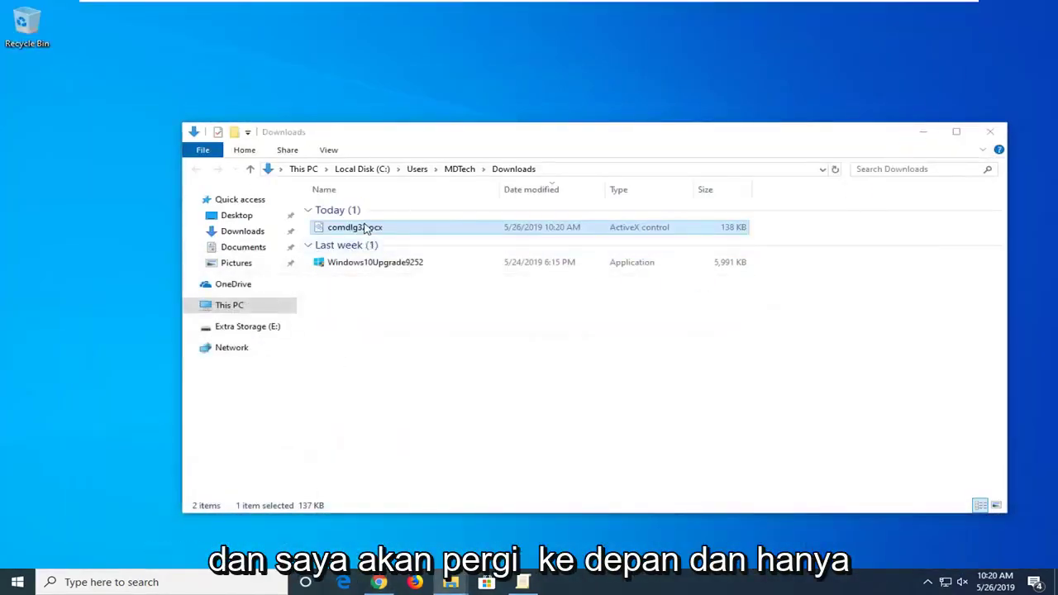
left_click_drag(363, 229, 358, 95)
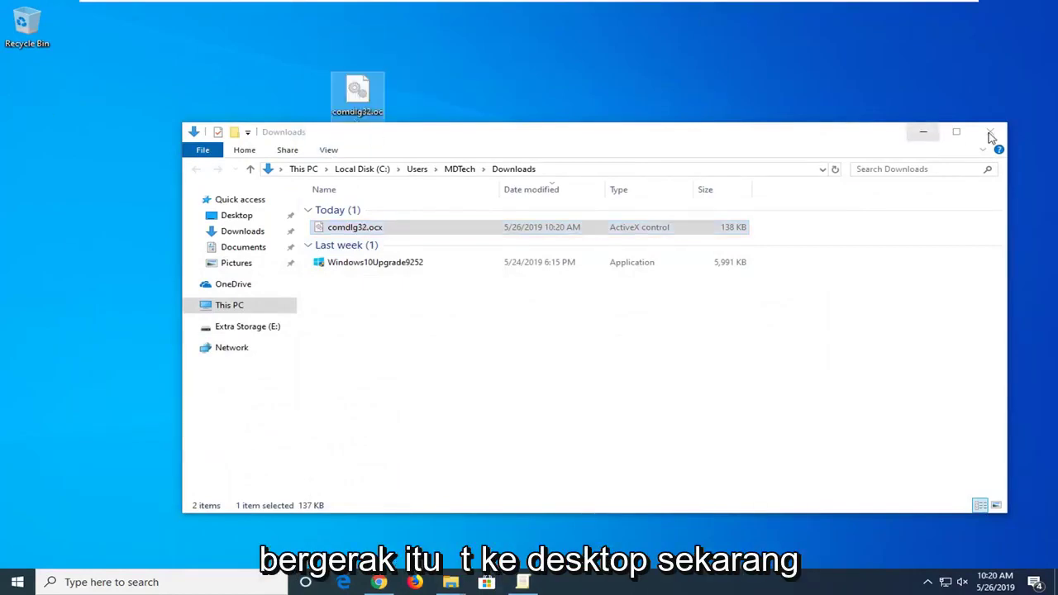
left_click(990, 131)
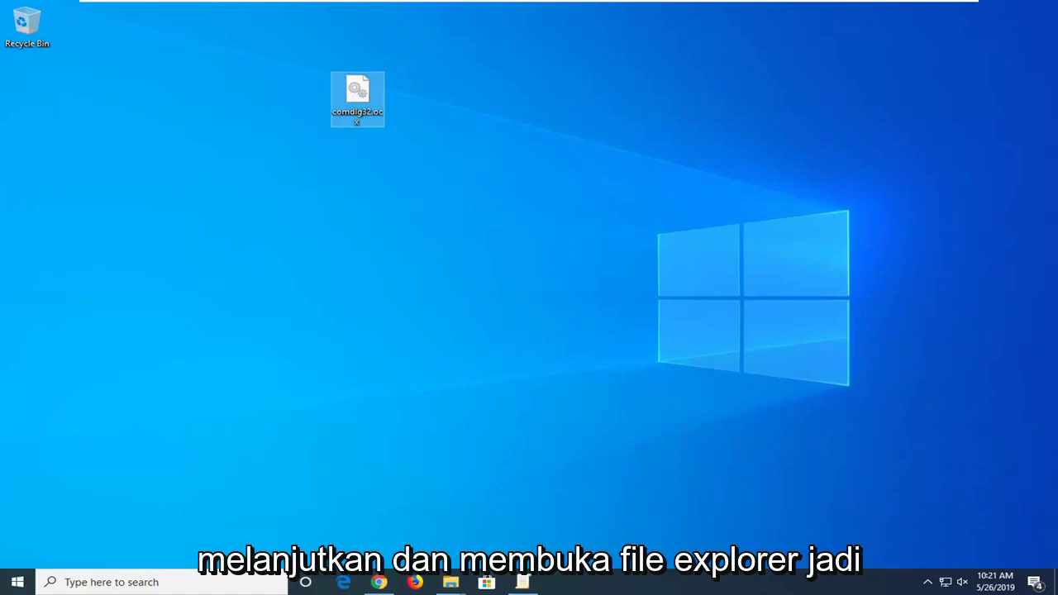
Launch File Explorer from a 'file explorer' Start search and expand its View ribbon
left_click(16, 583)
type("file ex")
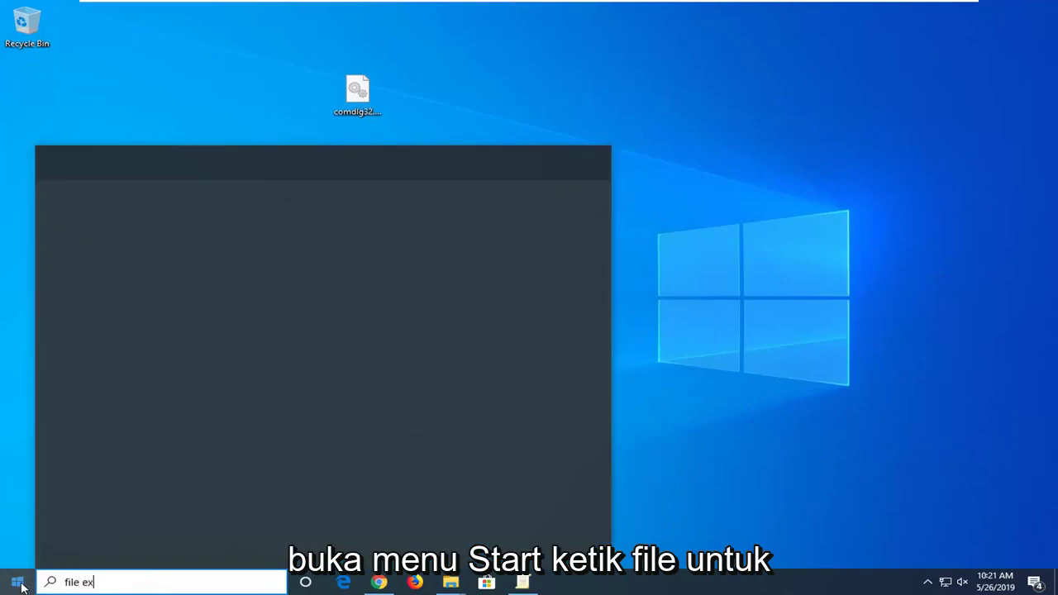
type("plorer")
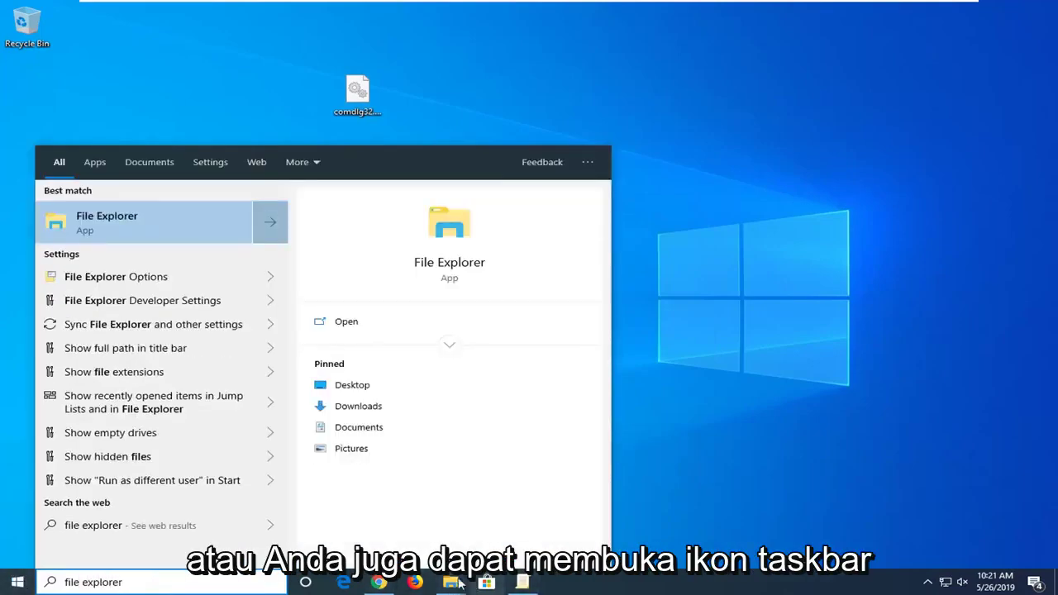
left_click(100, 221)
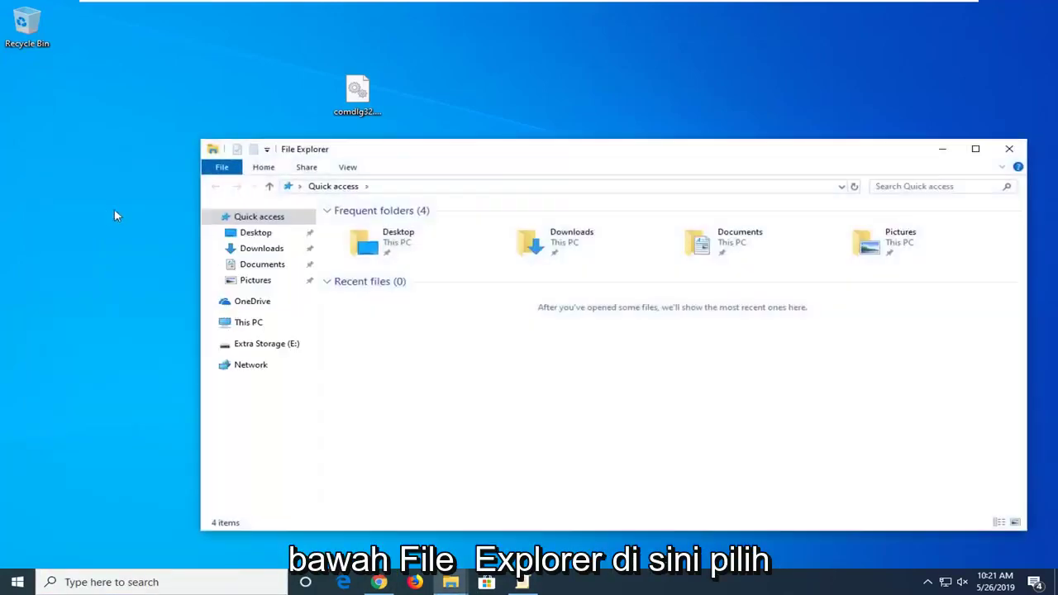
left_click_drag(484, 157, 431, 126)
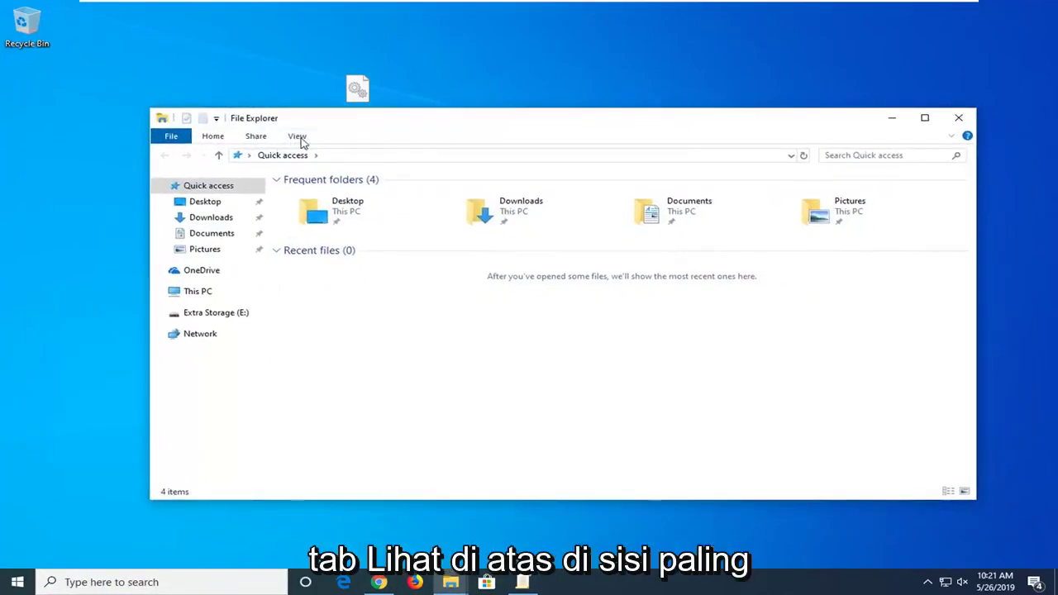
left_click(298, 138)
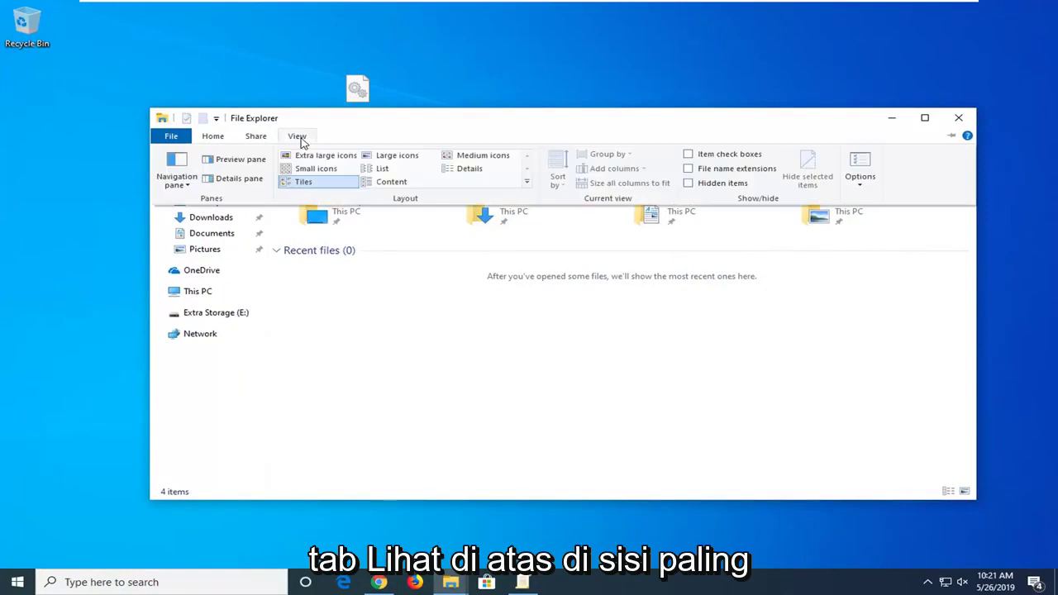
Turn on 'Show hidden files, folders, and drives' in Folder Options and apply it
left_click(861, 169)
left_click_drag(301, 192, 545, 152)
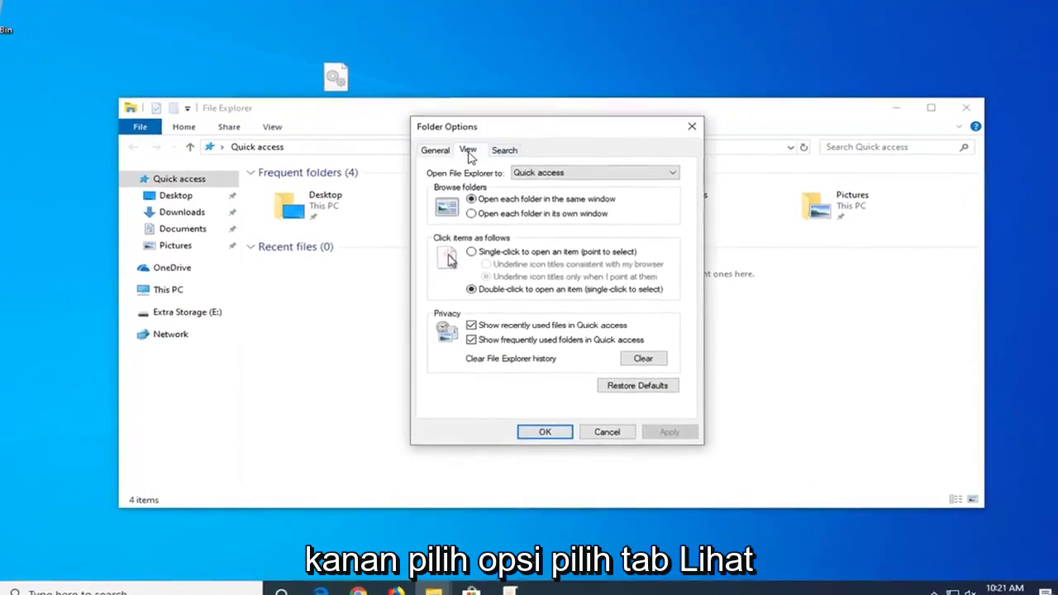
left_click(483, 159)
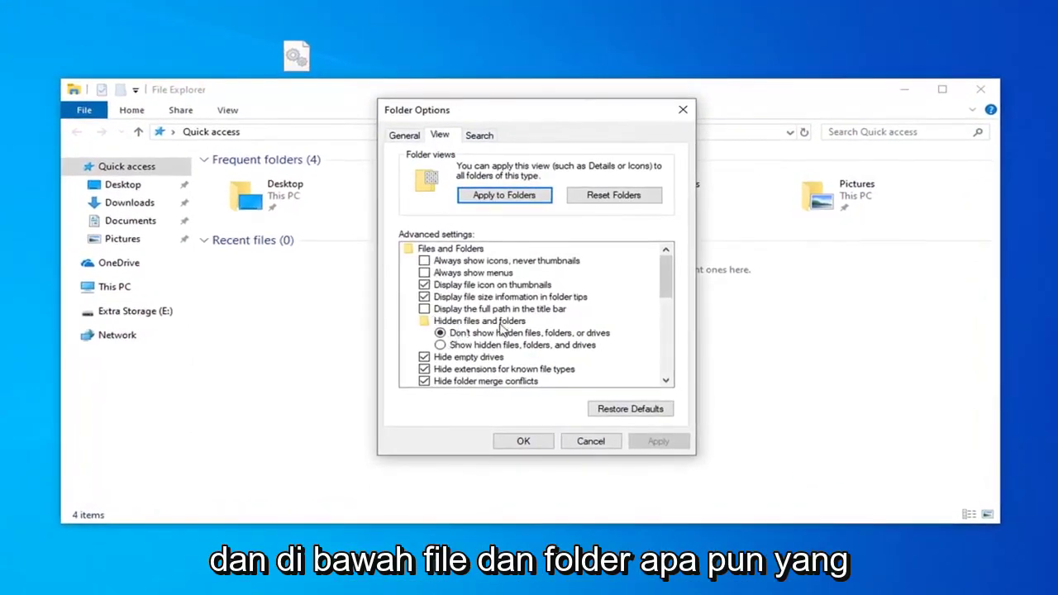
left_click(447, 345)
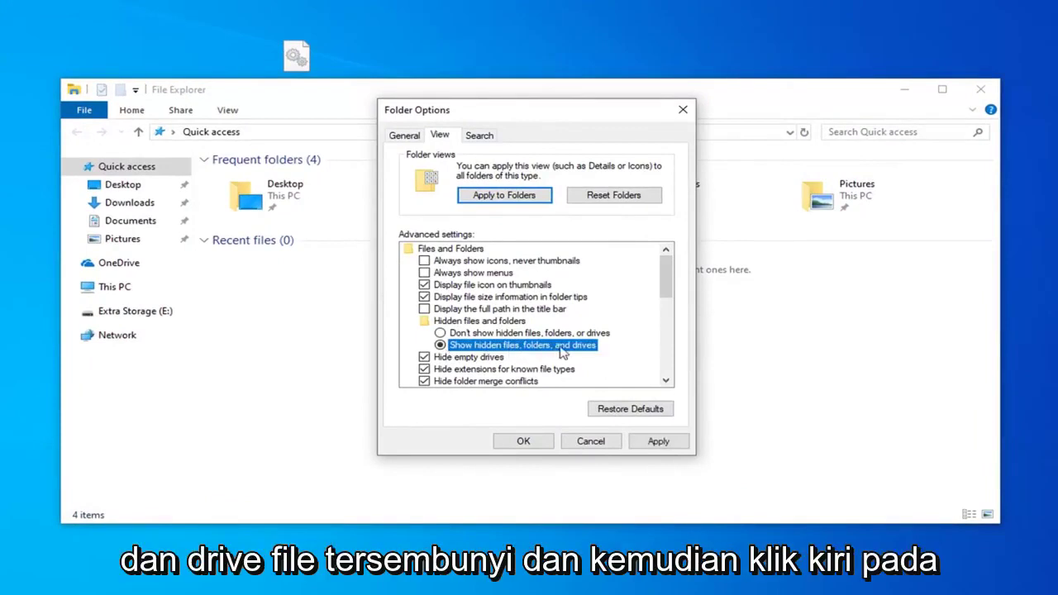
left_click(645, 445)
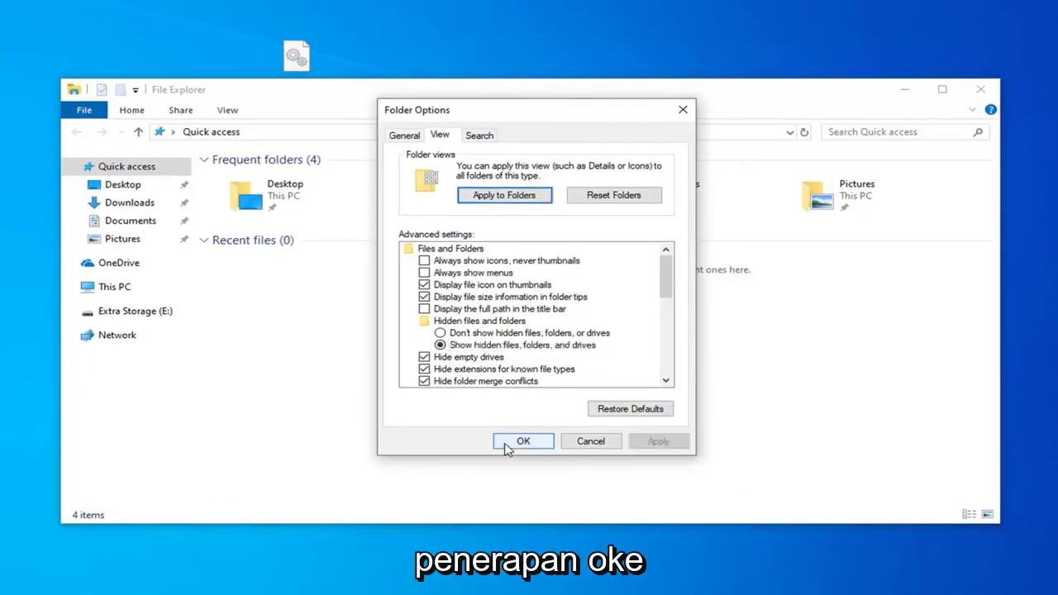
left_click(508, 442)
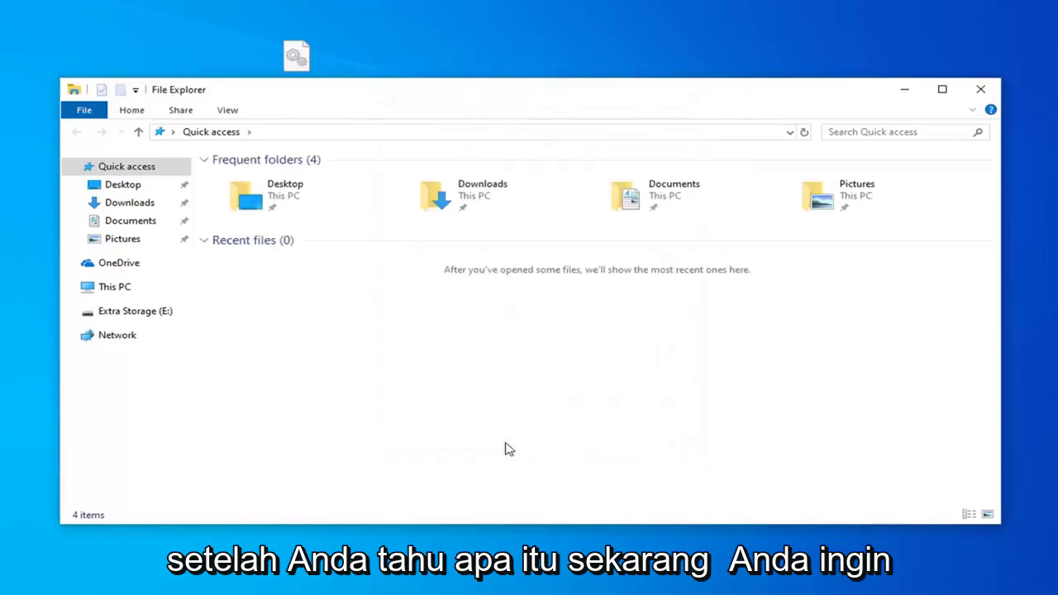
Browse from This PC through Local Disk (C:) and Windows down to System32
left_click(125, 296)
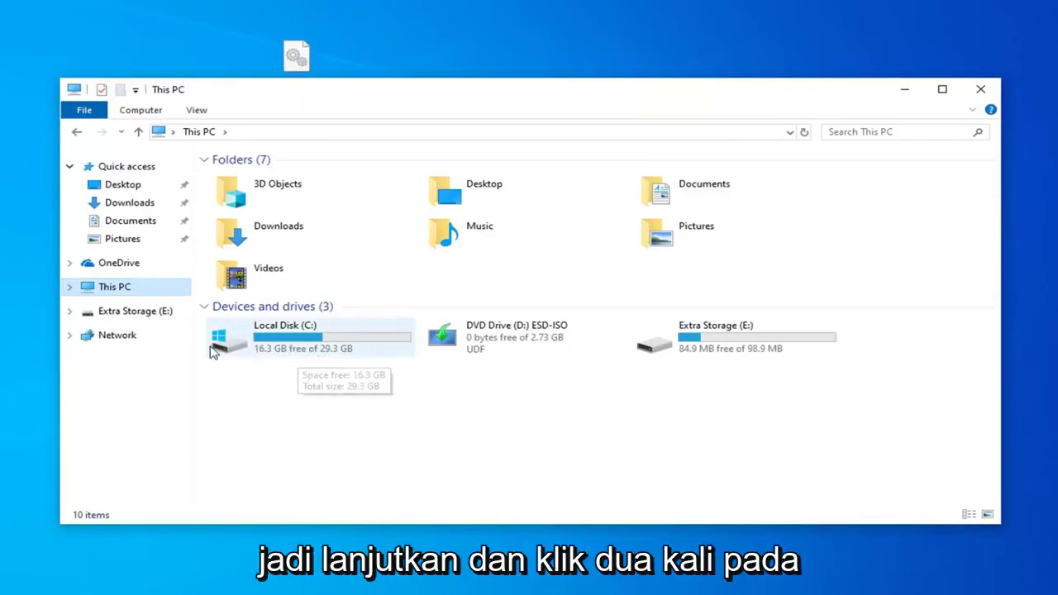
double_click(338, 347)
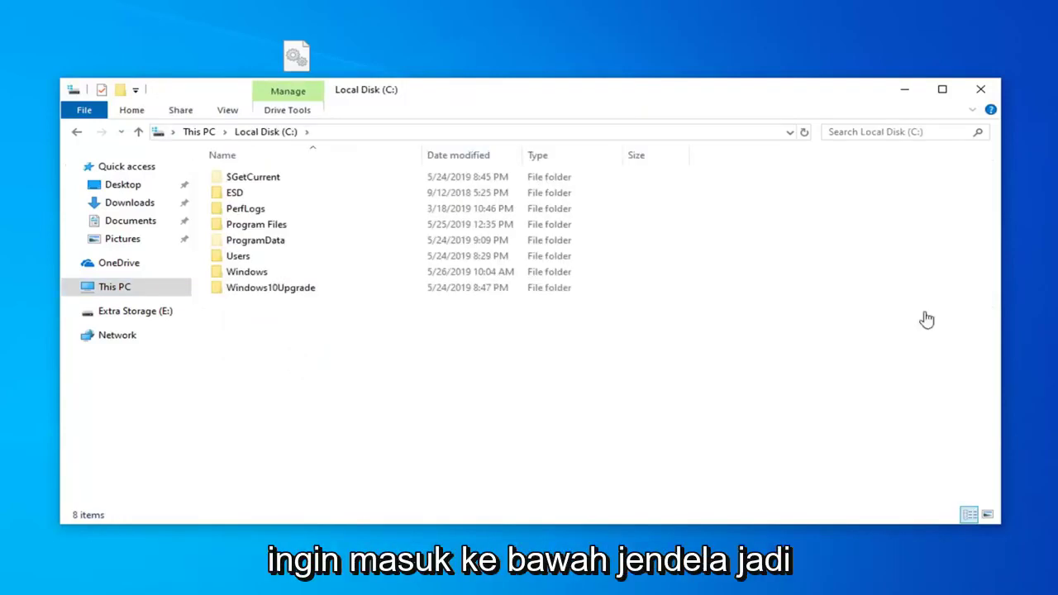
double_click(248, 272)
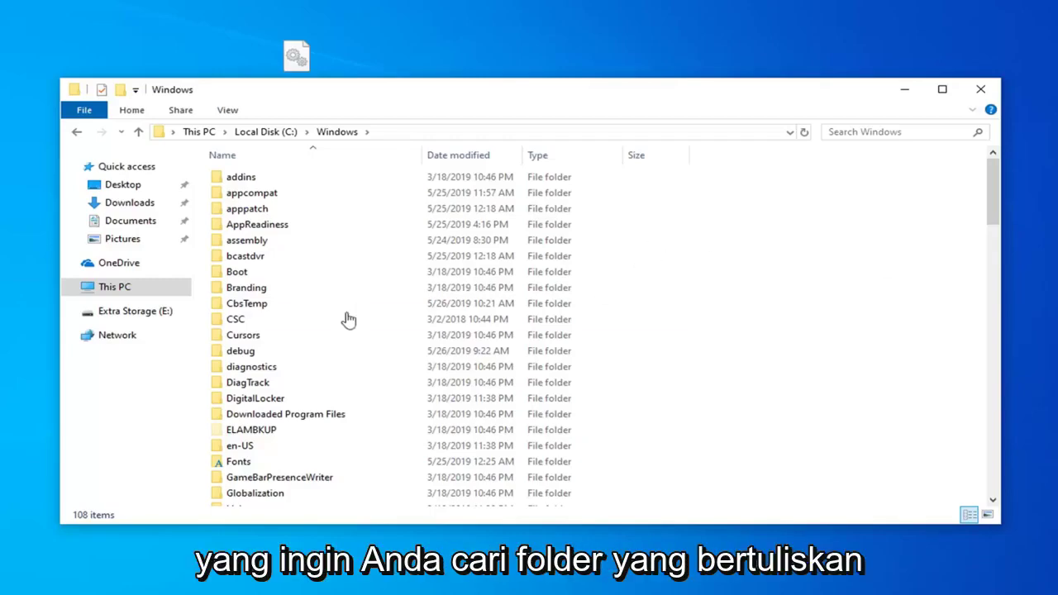
scroll(347, 319, "down", 10)
scroll(321, 349, "down", 5)
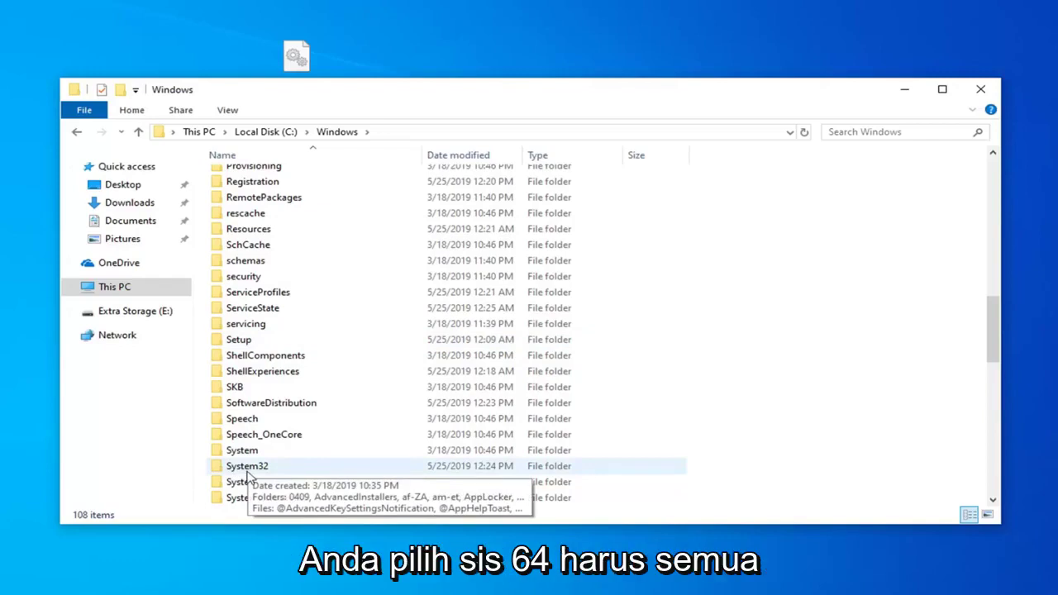
scroll(256, 426, "down", 1)
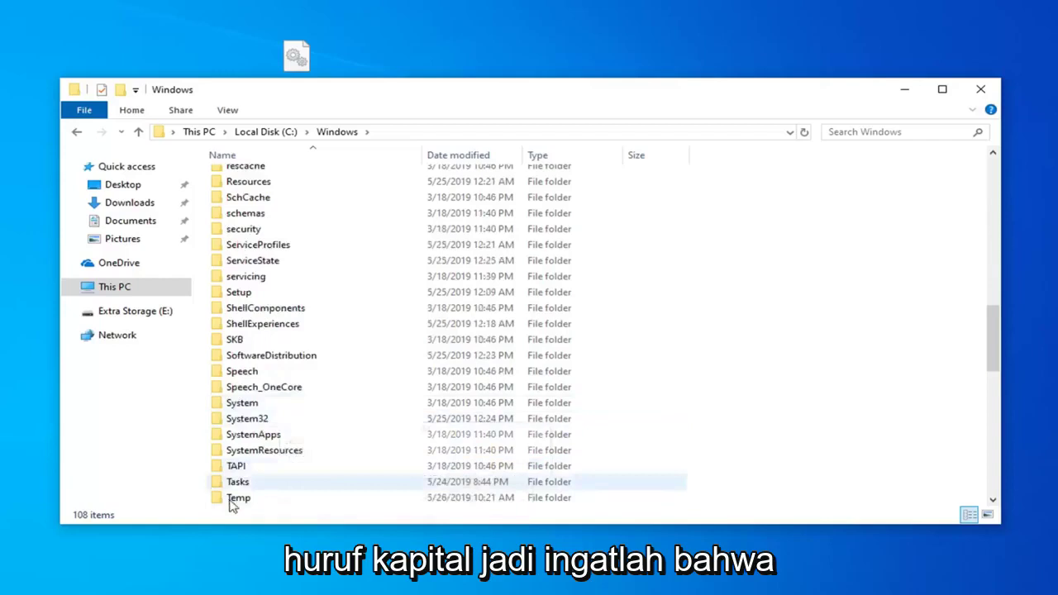
double_click(272, 424)
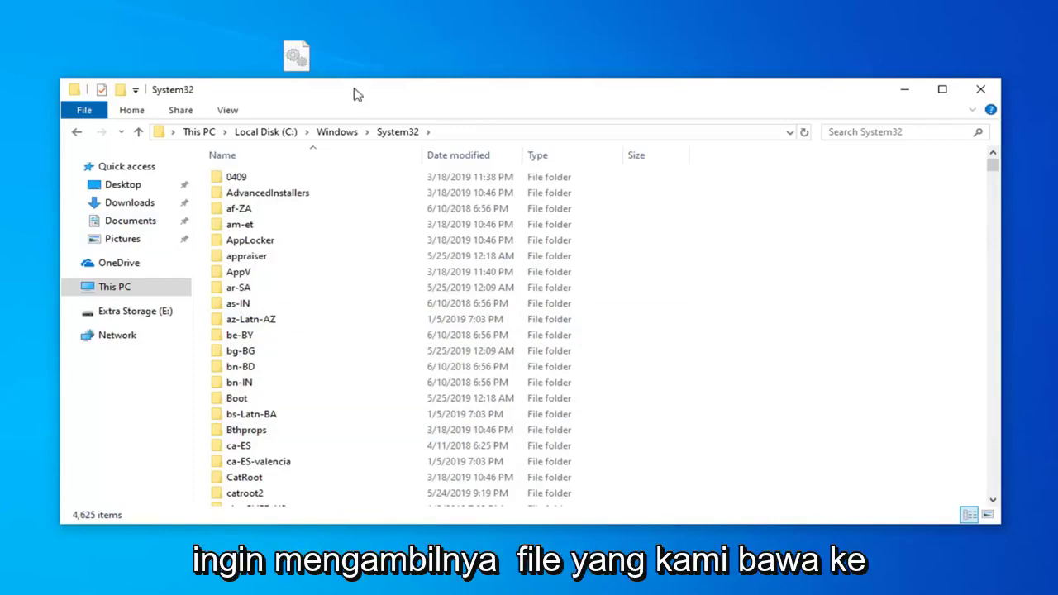
Drag comdlg32.ocx from the desktop into System32, continue past Access Denied, and close the window
left_click_drag(354, 90, 741, 275)
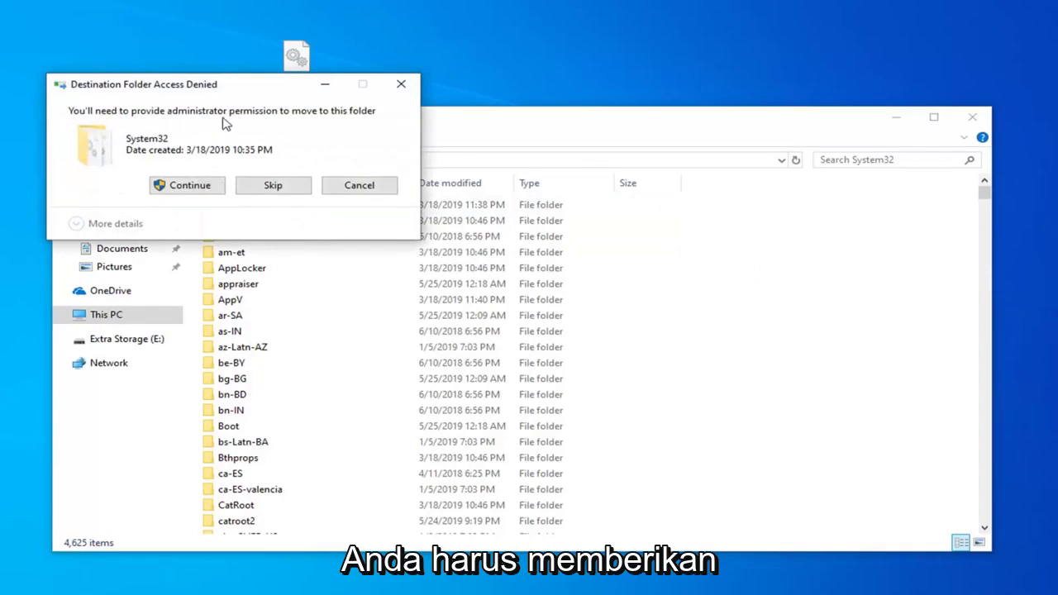
left_click(176, 186)
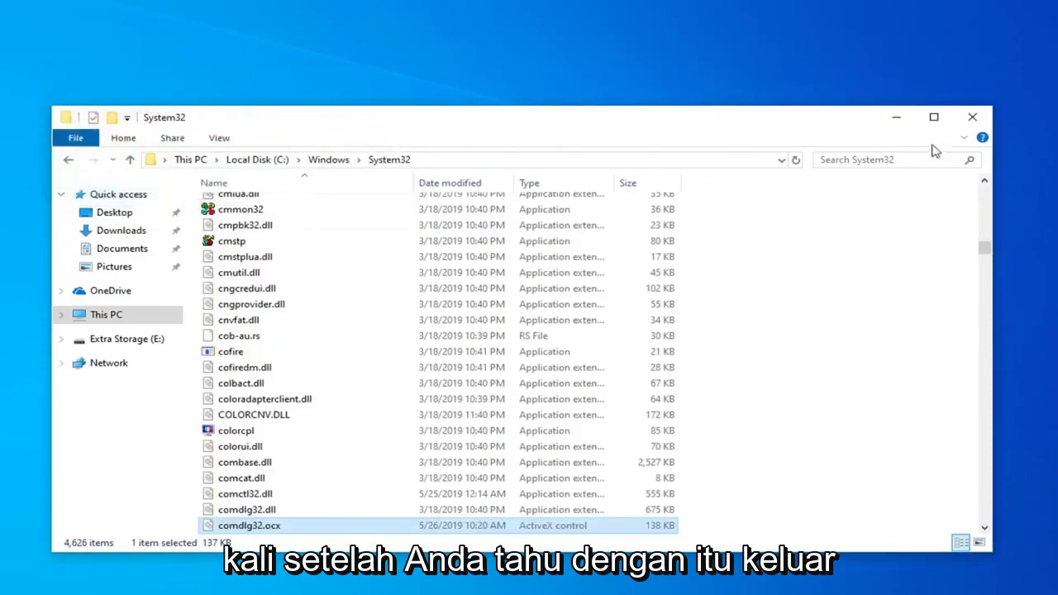
left_click(972, 116)
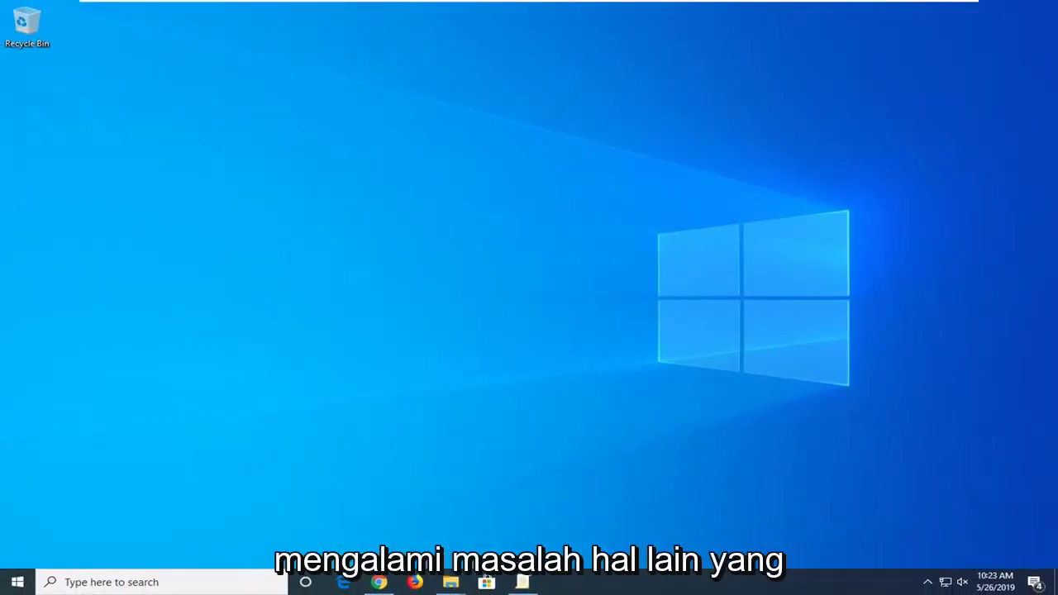
Search 'cmd' and run Command Prompt as administrator, accepting the UAC prompt
left_click(12, 582)
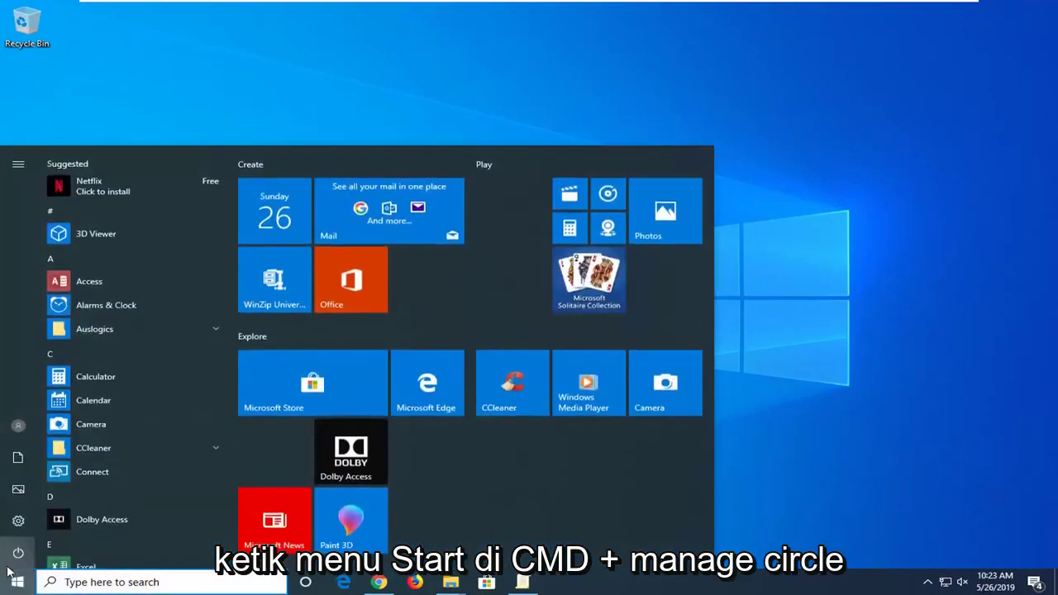
type("cmd")
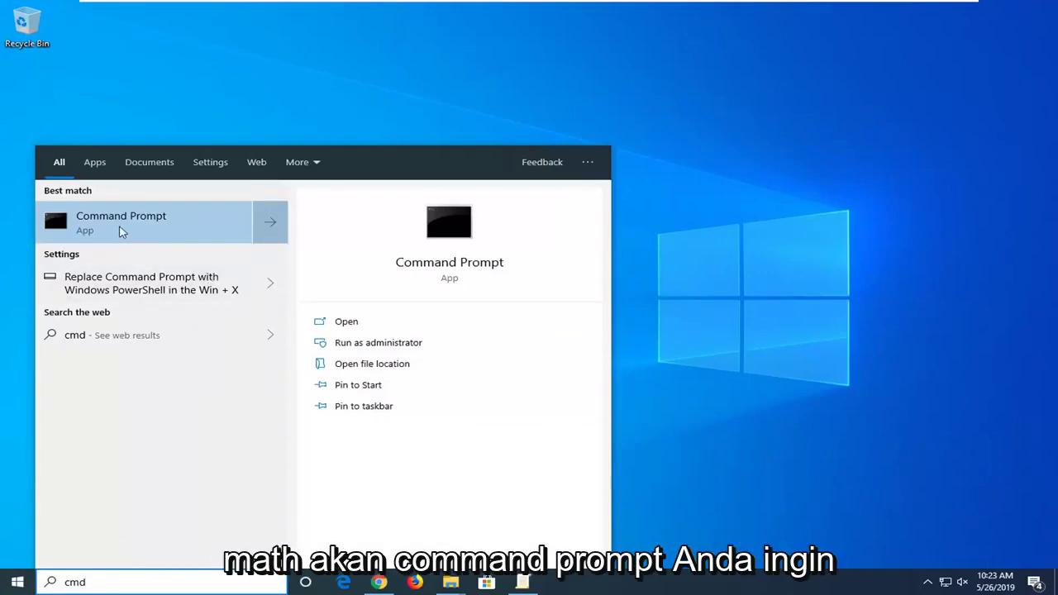
right_click(117, 218)
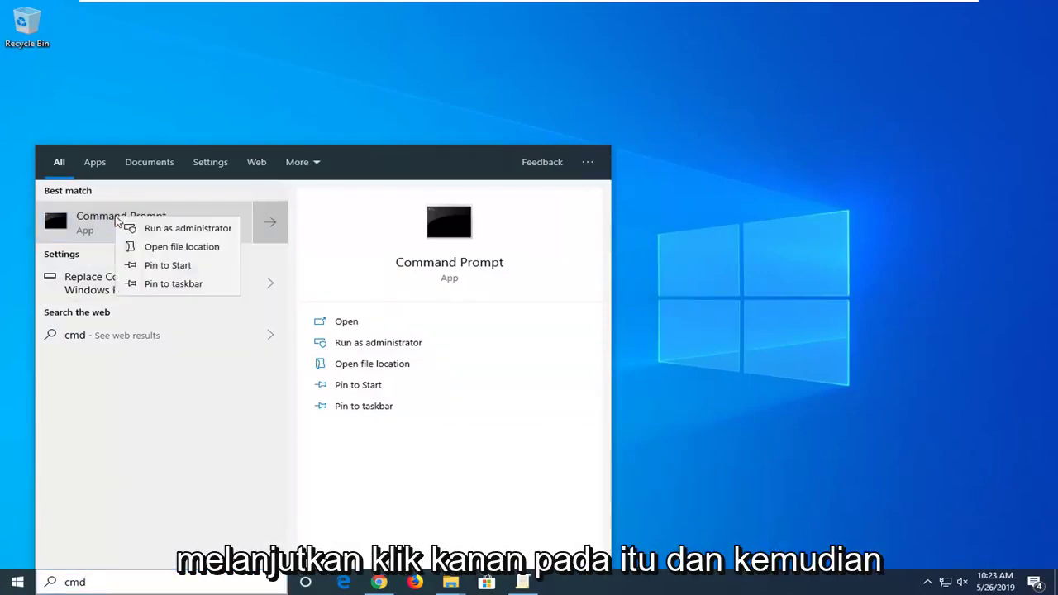
left_click(159, 232)
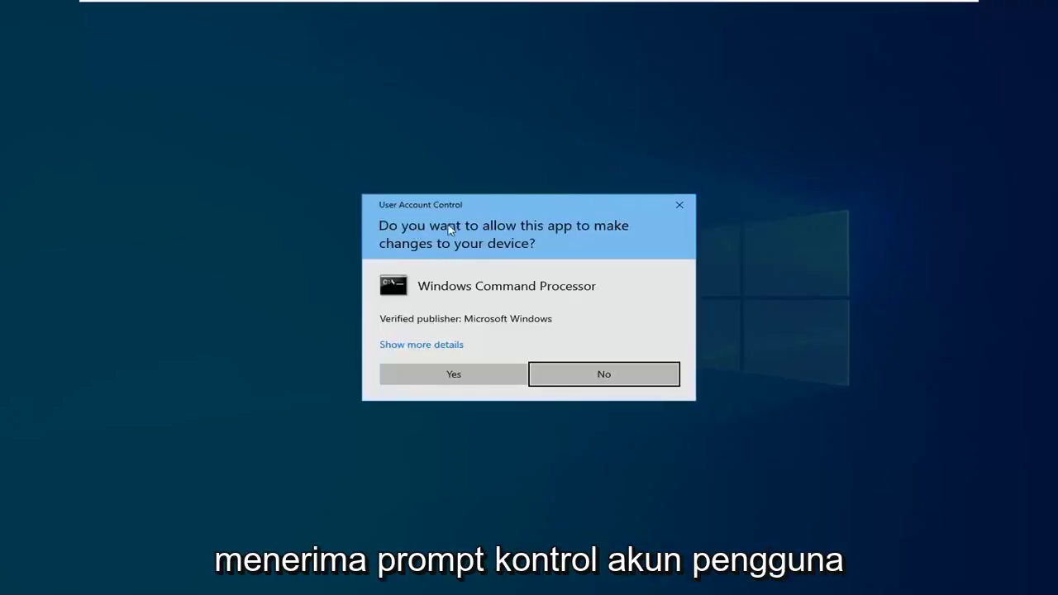
left_click(463, 377)
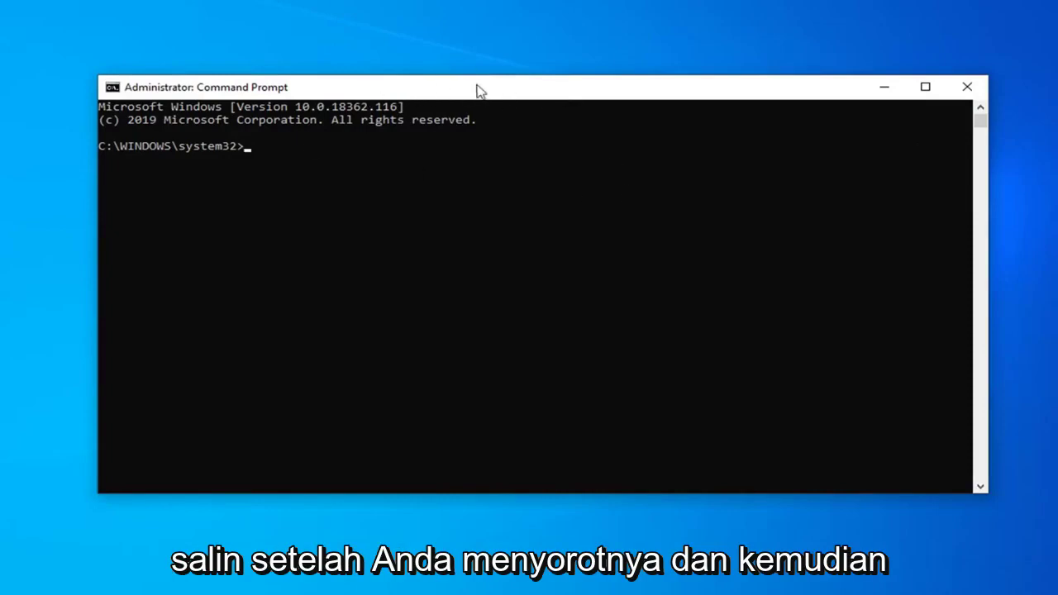
Paste and run regsvr32 %systemroot%\system32\comdlg32.ocx, dismiss the success message, and close the console
right_click(551, 91)
mouse_move(602, 215)
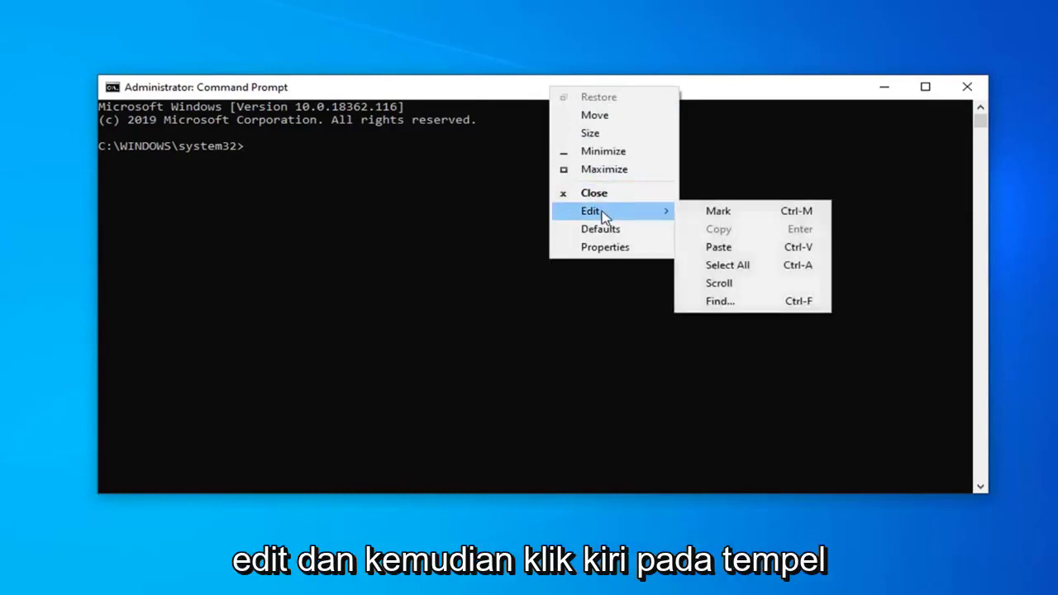
left_click(738, 254)
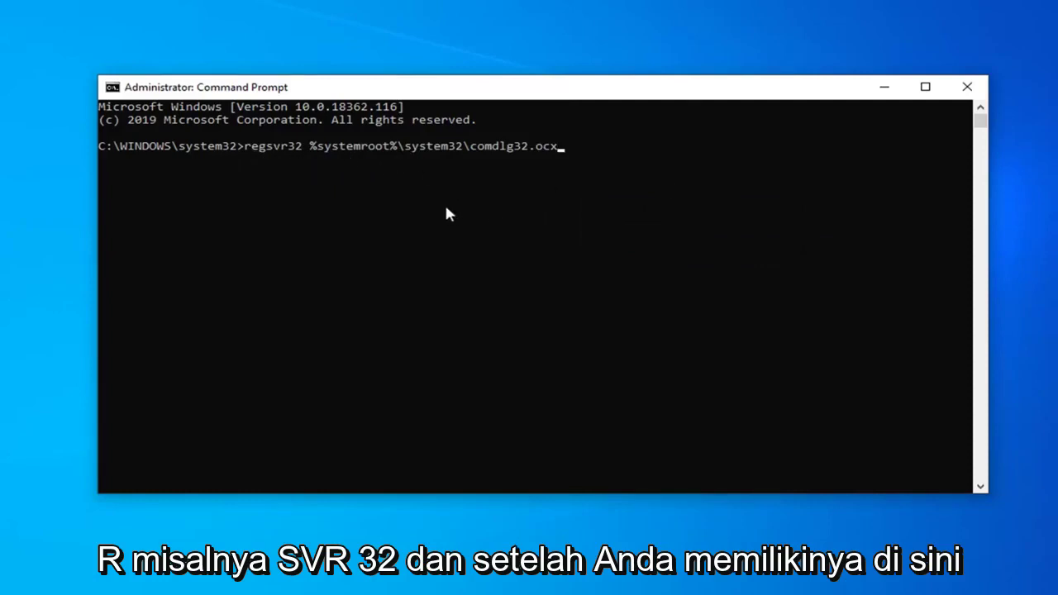
key("Return")
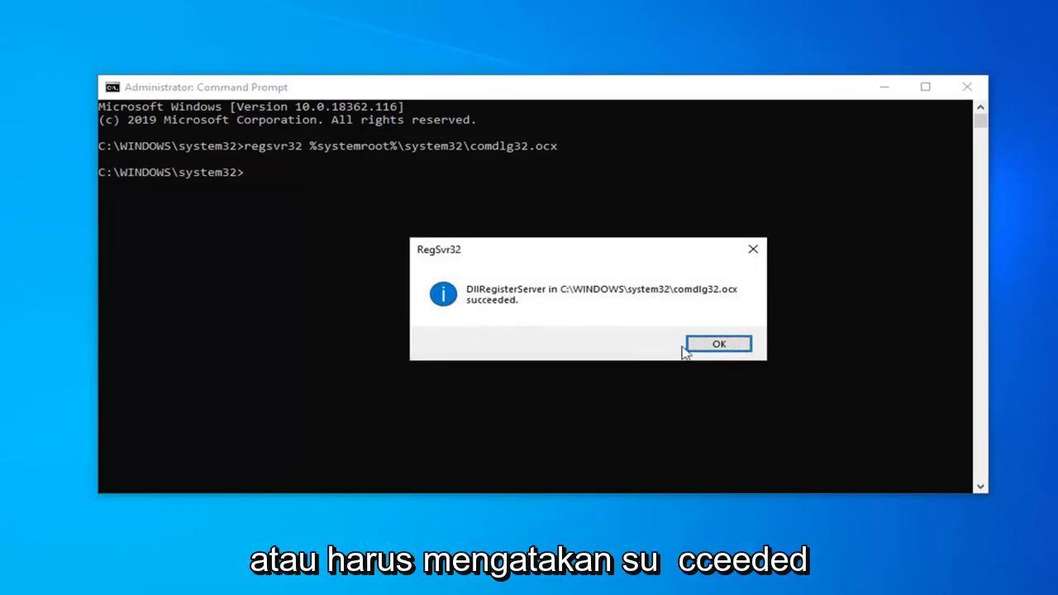
left_click(713, 345)
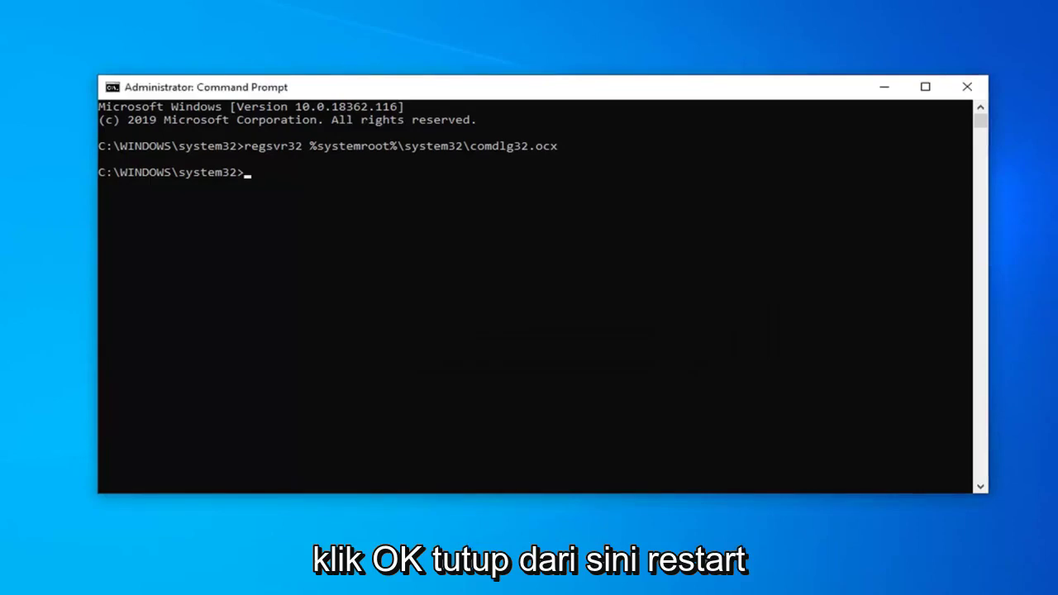
left_click(966, 86)
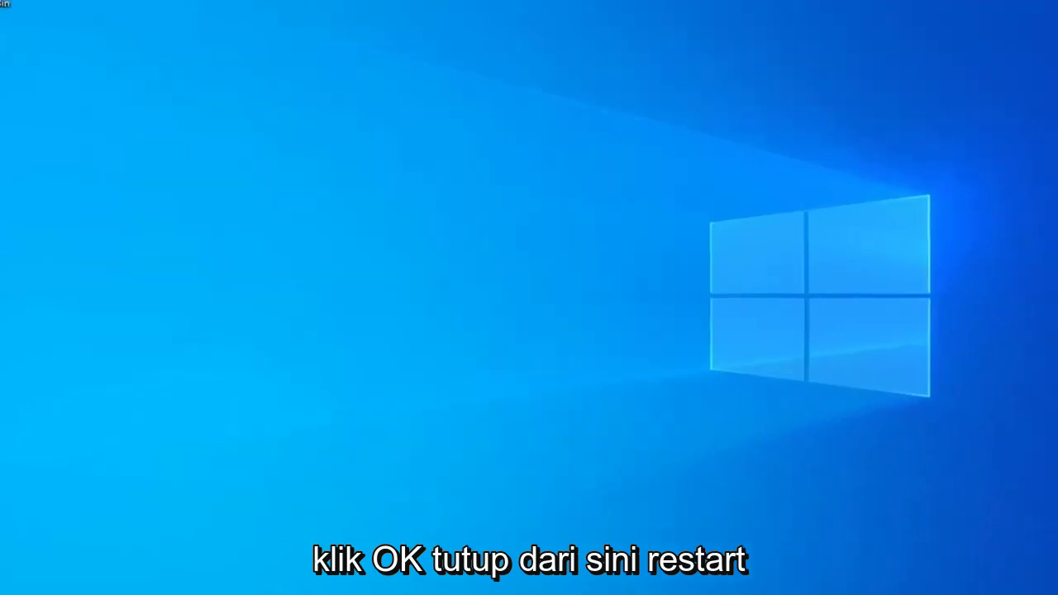